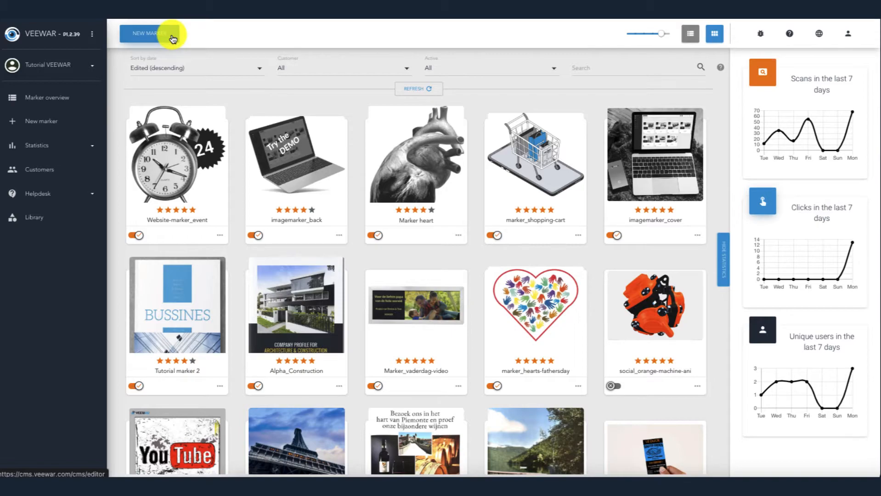
Step: Create a new marker by uploading the marker image and using it as the marker
click(172, 37)
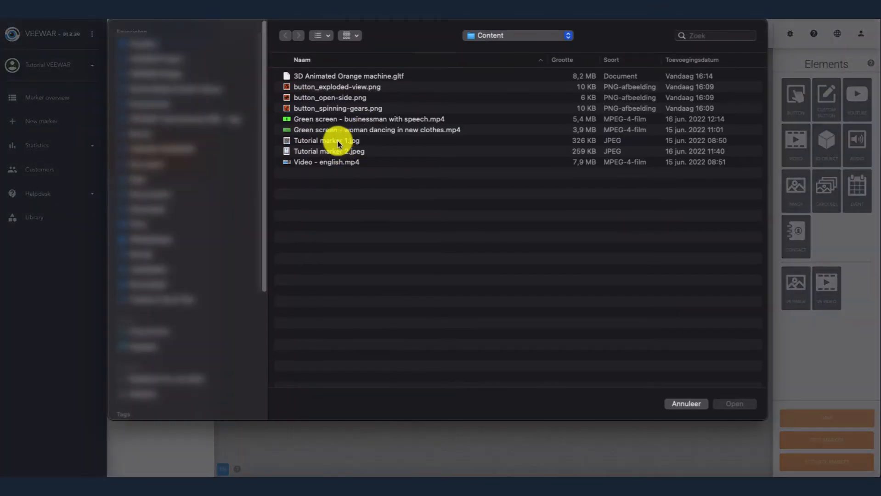
double_click(338, 140)
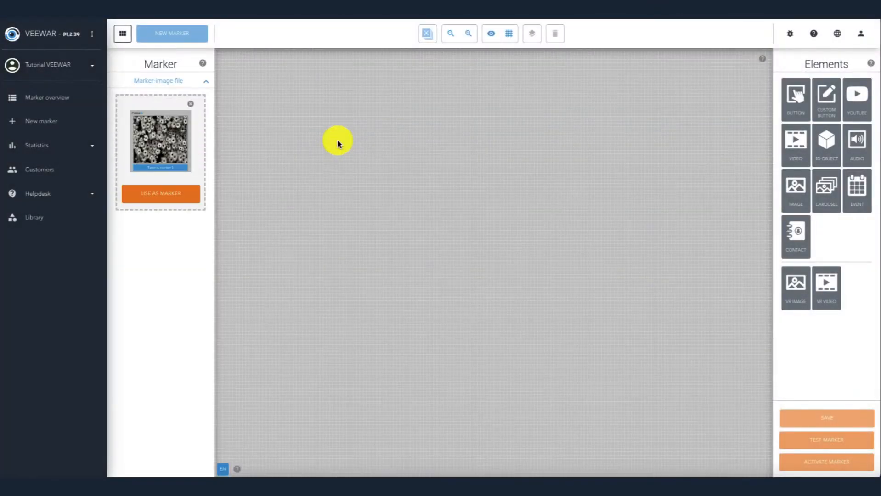
click(177, 197)
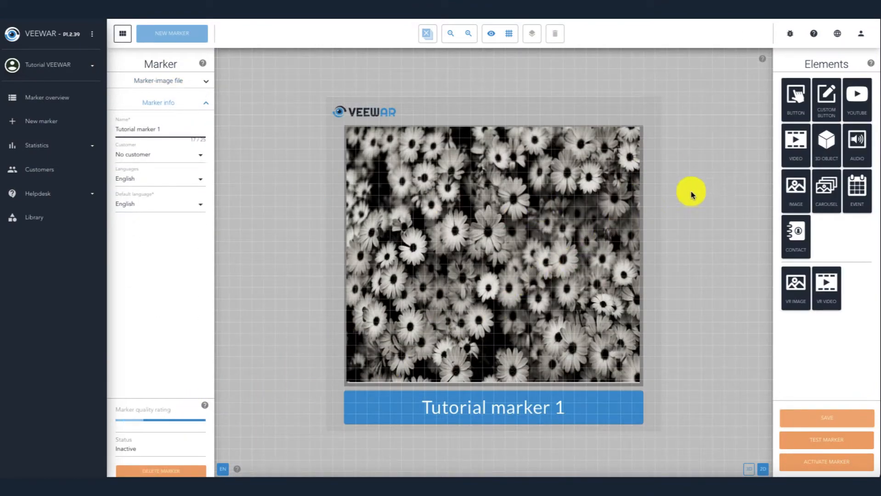
Step: Open the 3D Object Creator and browse the 3D object library's categories before closing the library
click(824, 146)
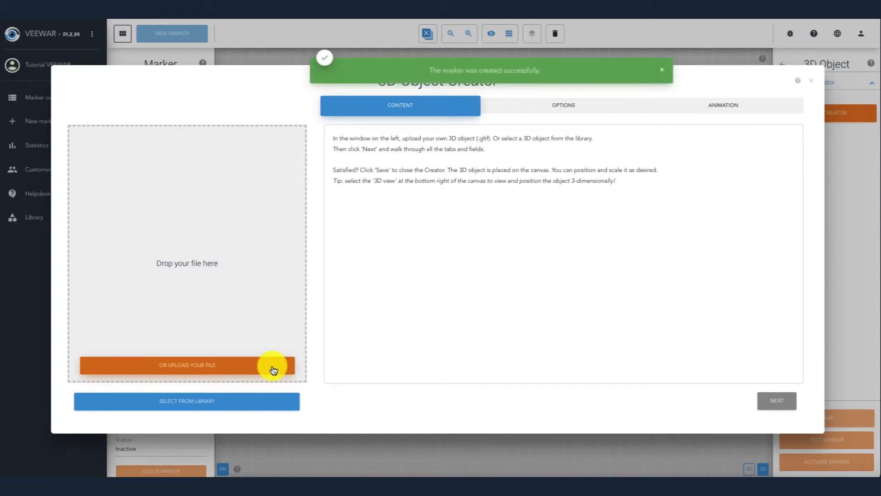
click(271, 406)
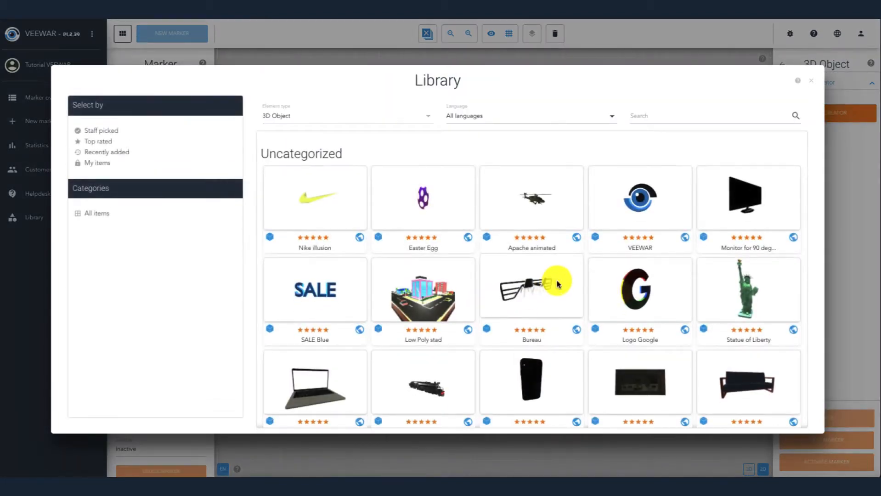
scroll(556, 288, down, 10)
scroll(557, 284, down, 5)
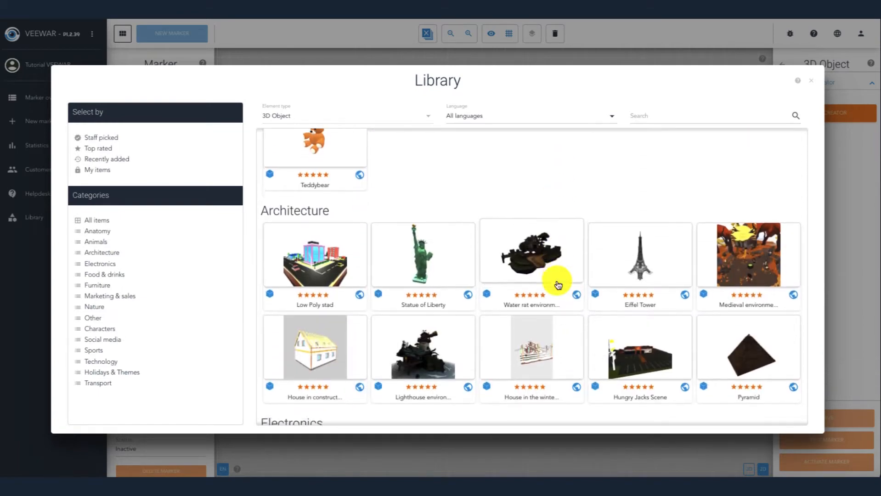
scroll(557, 284, down, 5)
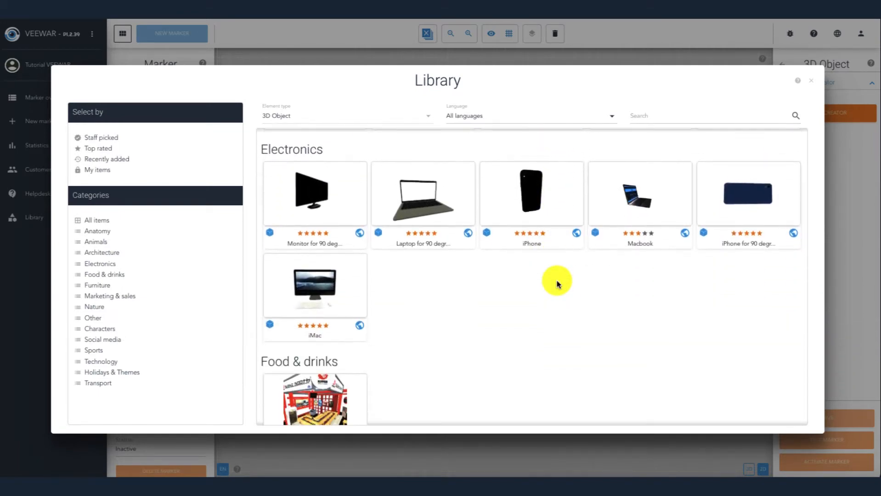
scroll(557, 283, down, 5)
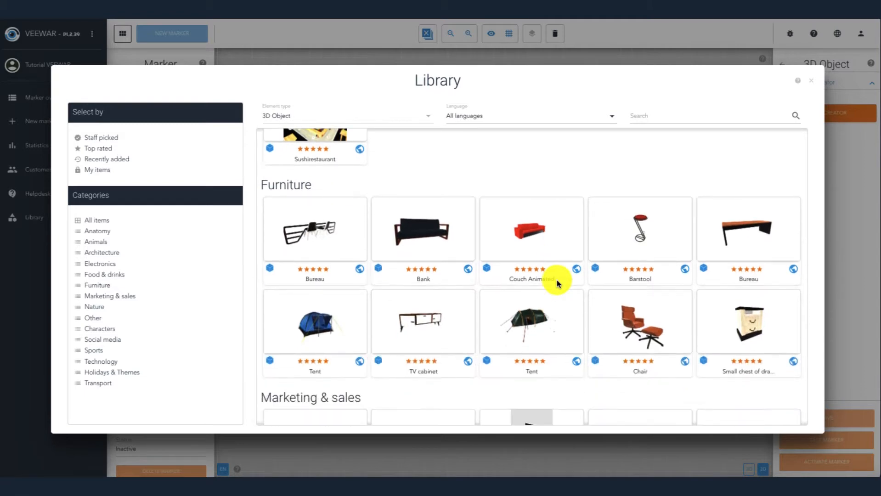
scroll(558, 284, down, 2)
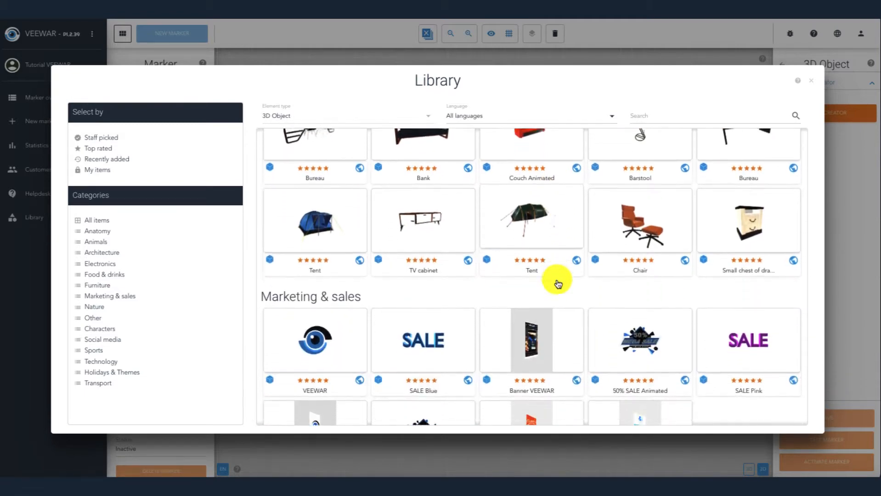
scroll(492, 278, down, 6)
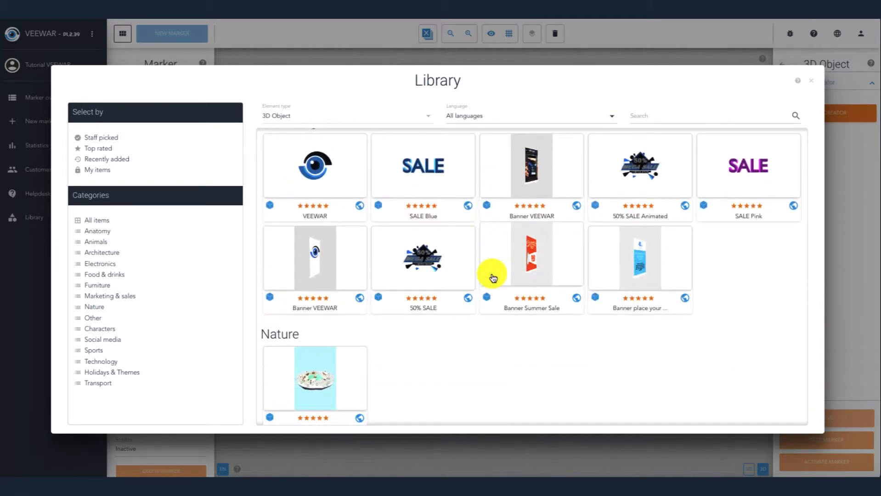
scroll(492, 277, down, 7)
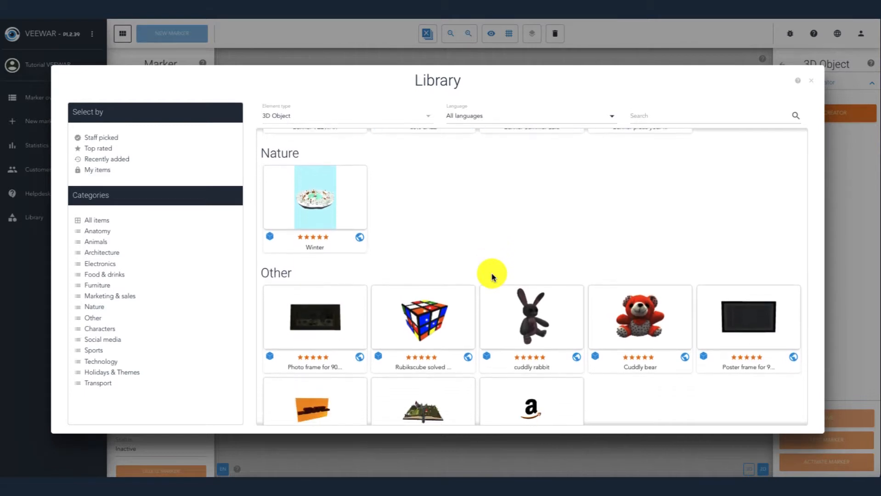
scroll(492, 278, down, 10)
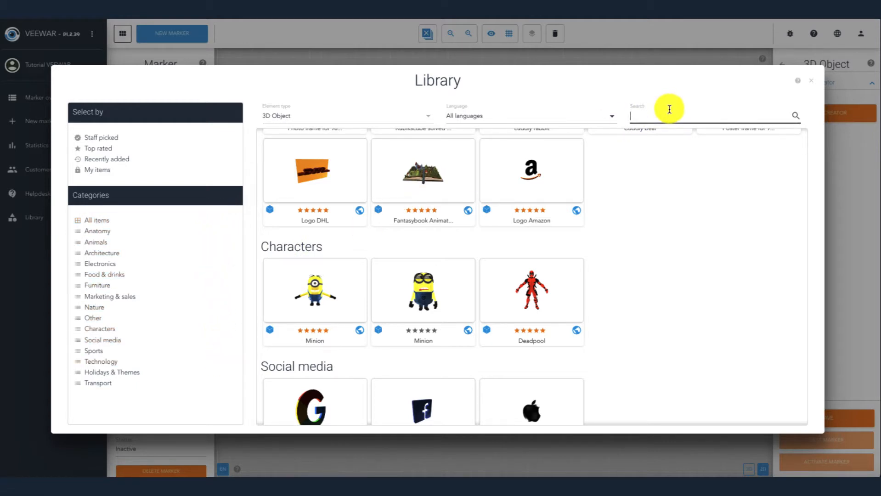
click(812, 82)
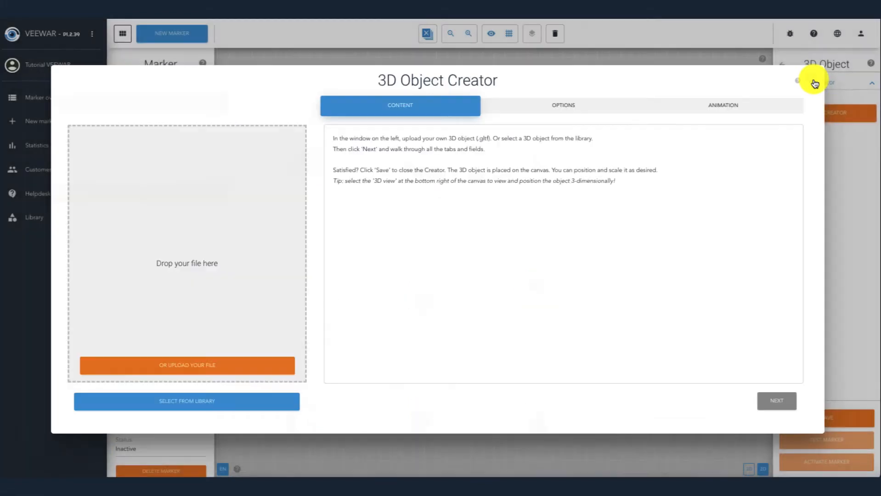
Step: Upload '3D Animated Orange machine.gltf' and preview its Exploded view animation
click(249, 369)
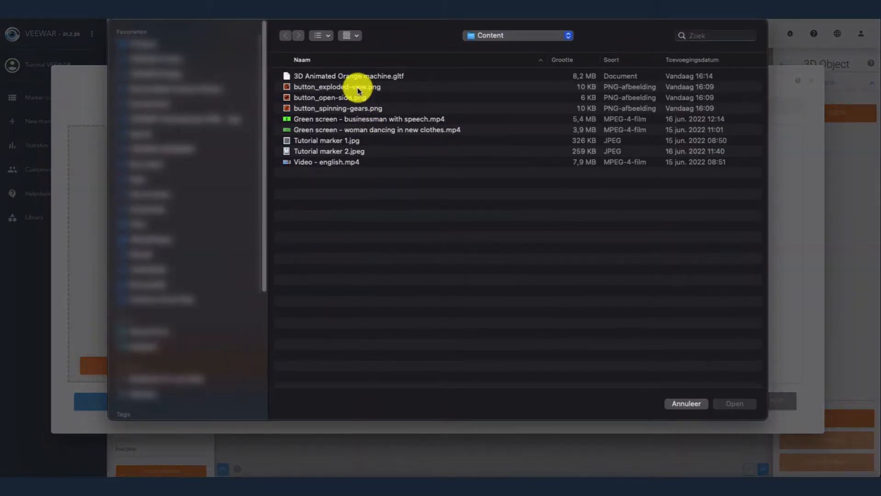
double_click(353, 77)
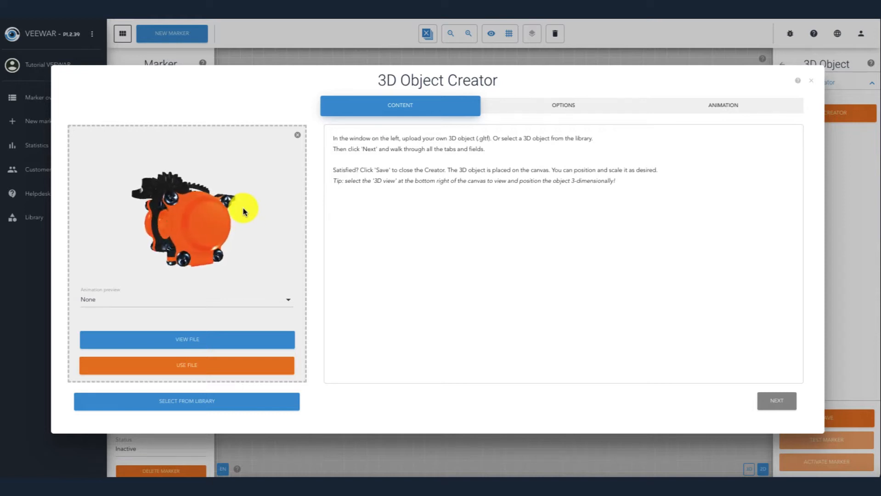
click(289, 303)
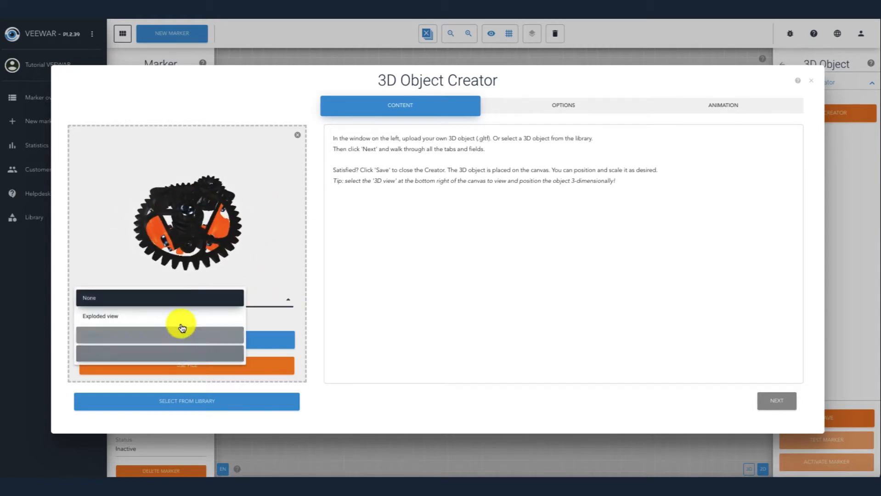
click(182, 318)
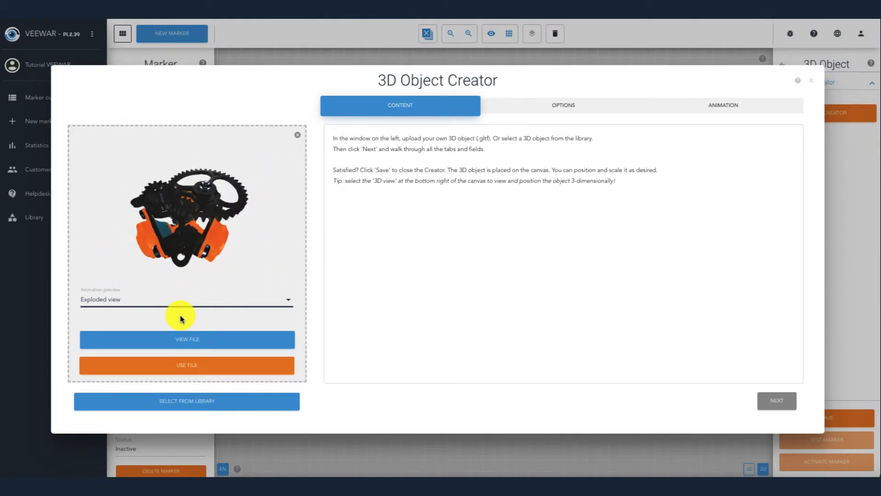
Step: Use the uploaded file and advance past the Options tab to the Animation settings
click(222, 363)
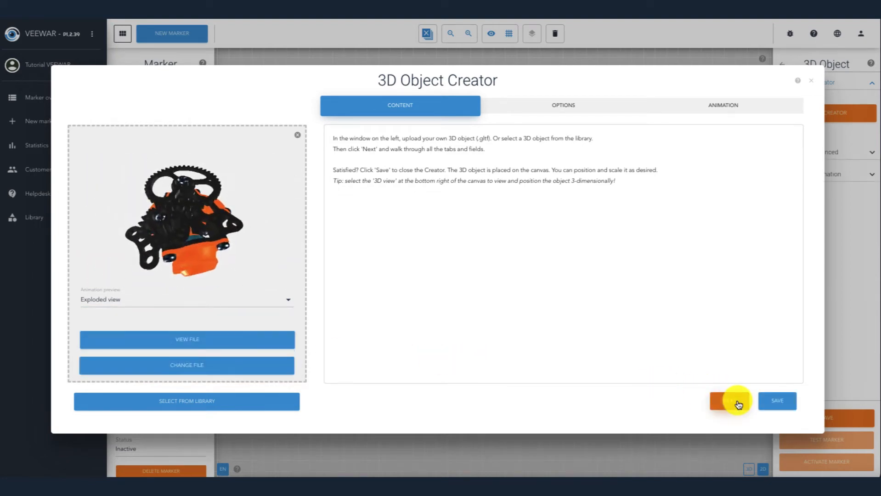
click(736, 407)
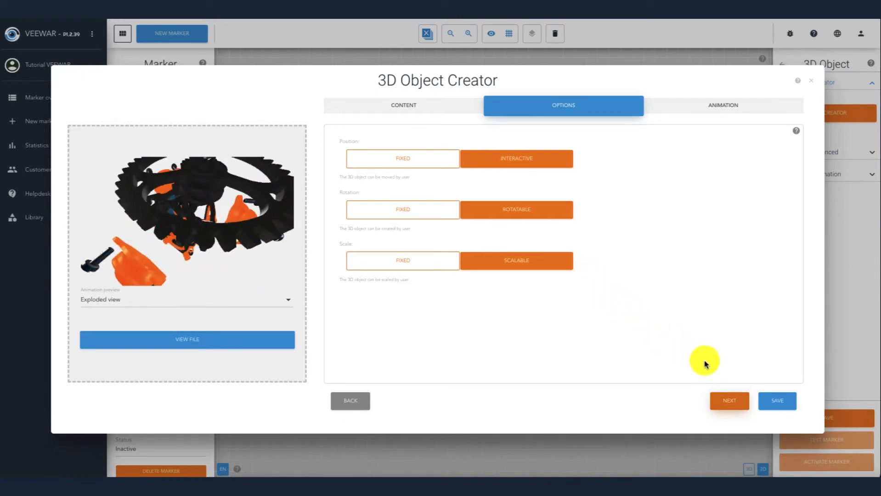
click(731, 402)
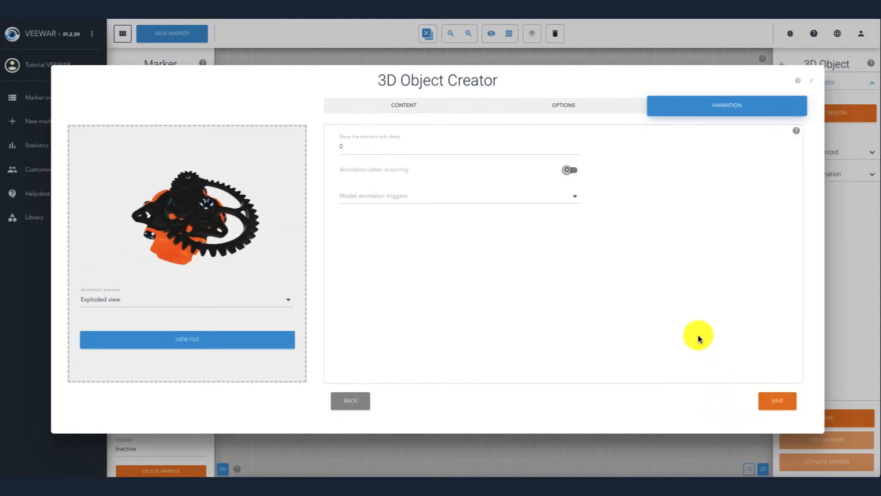
click(507, 146)
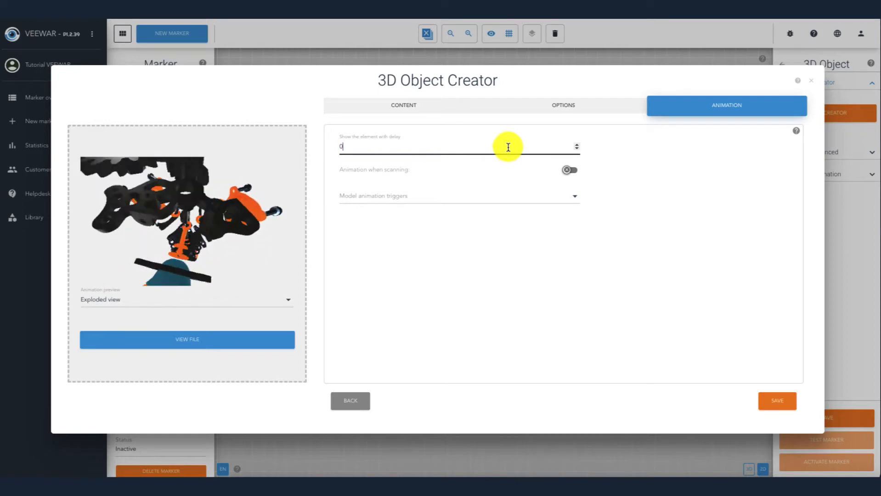
click(569, 170)
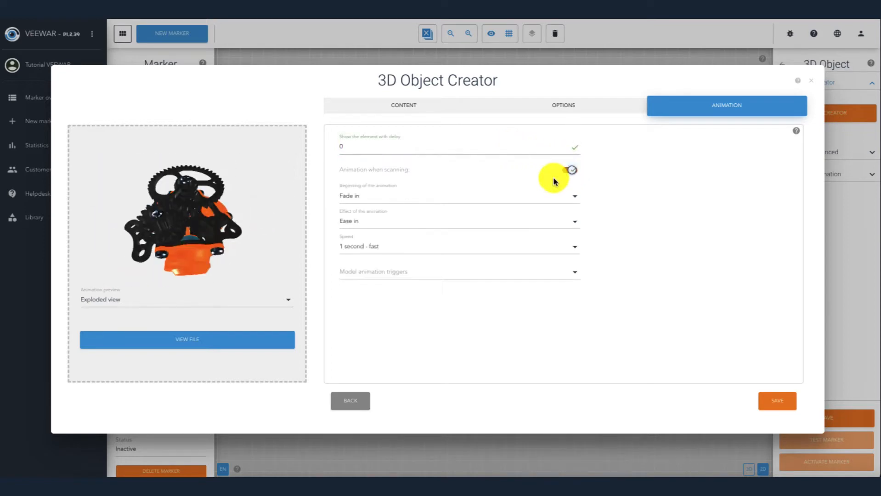
click(519, 197)
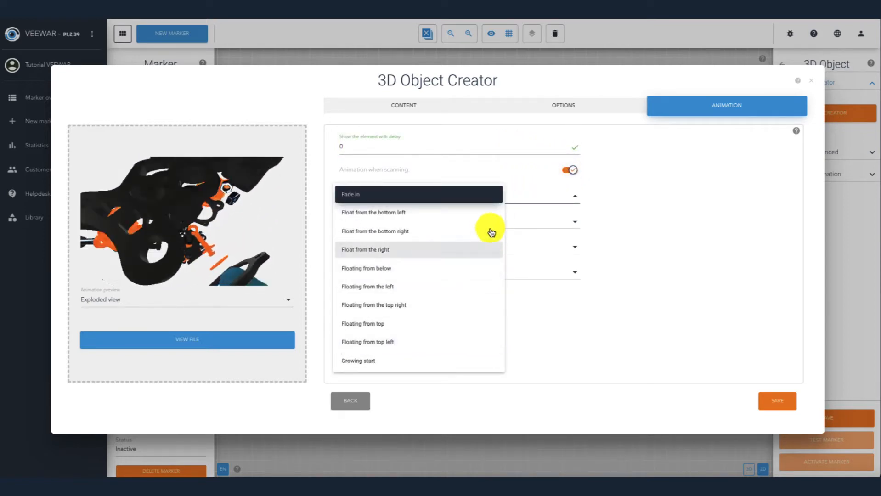
click(571, 171)
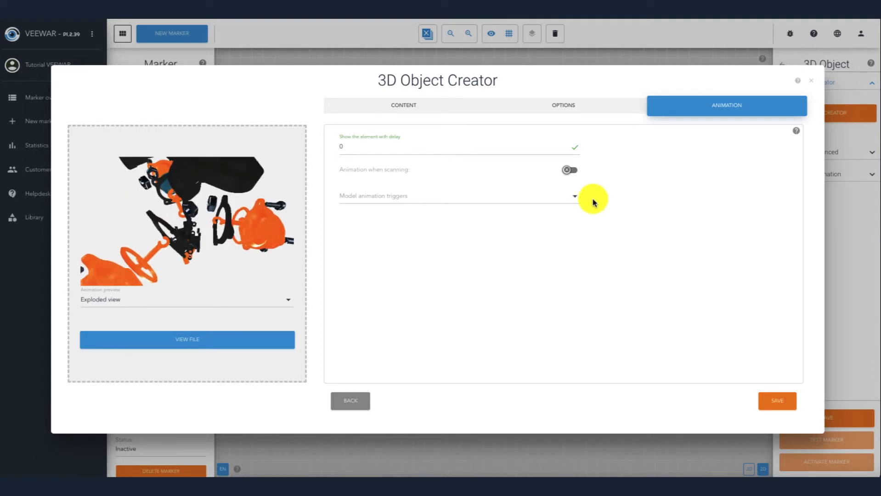
Step: Set the model animation trigger to On start and add Exploded view as the first animation to play
click(566, 202)
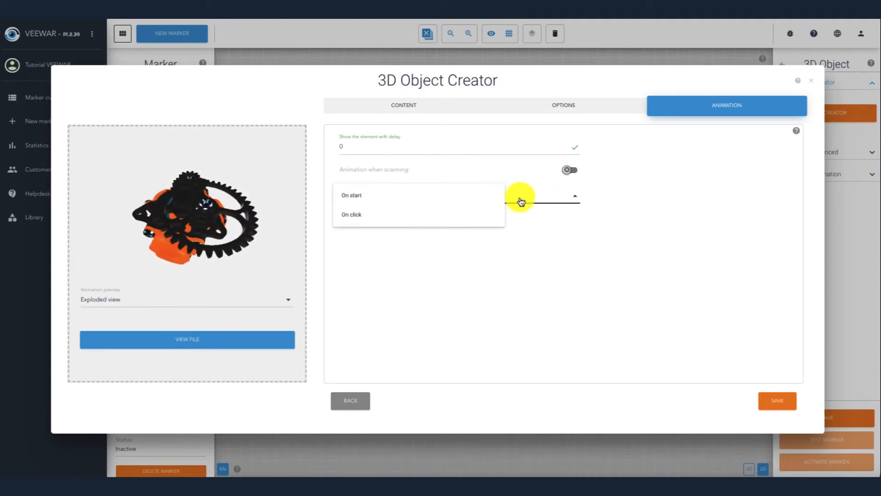
click(440, 203)
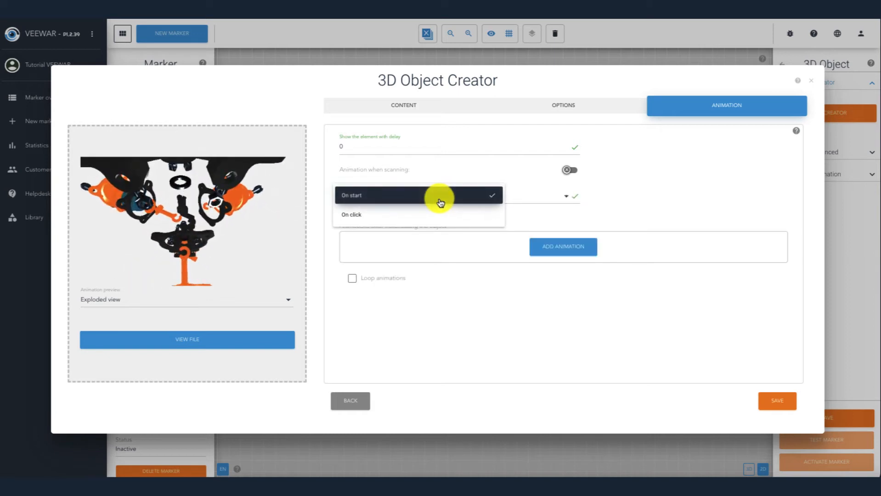
click(552, 244)
click(491, 259)
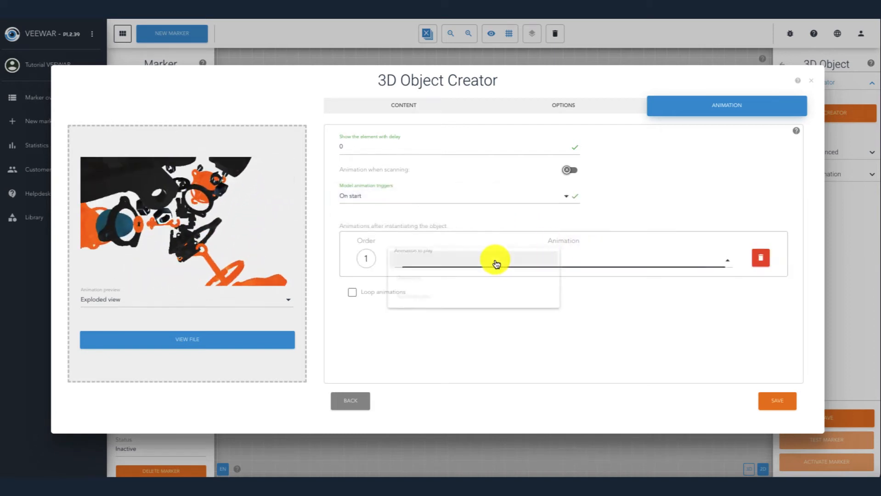
click(469, 263)
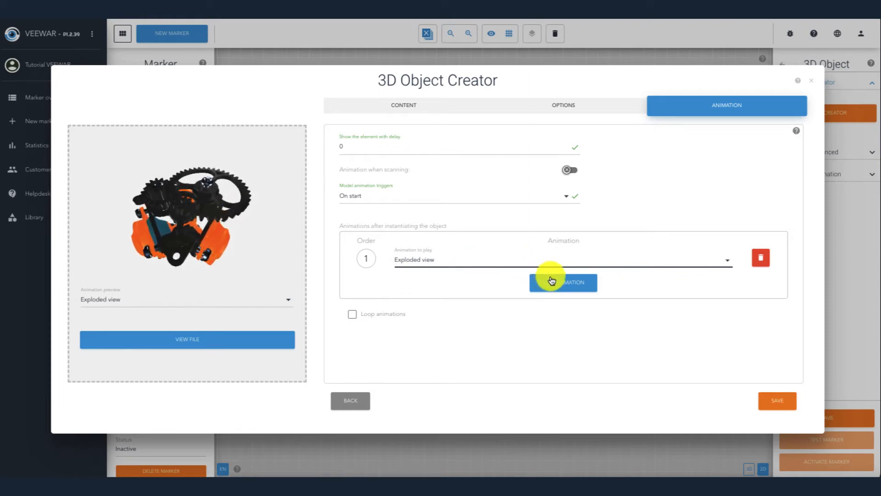
click(566, 286)
click(495, 288)
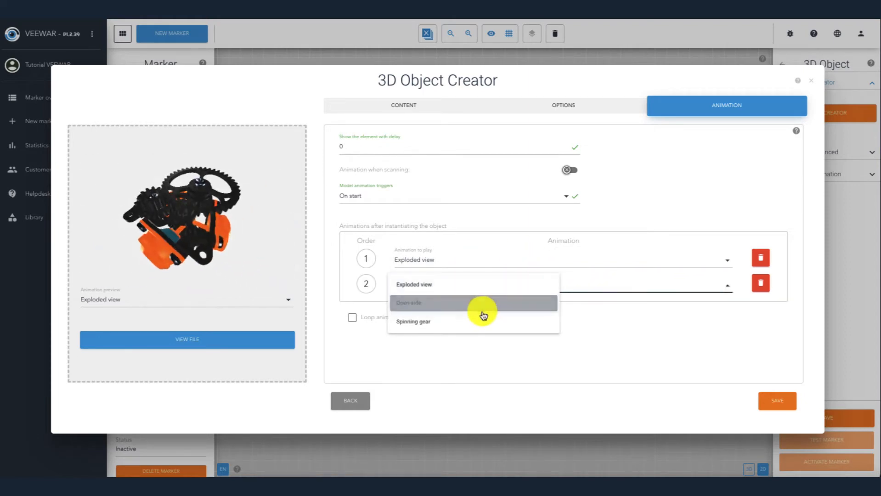
click(481, 303)
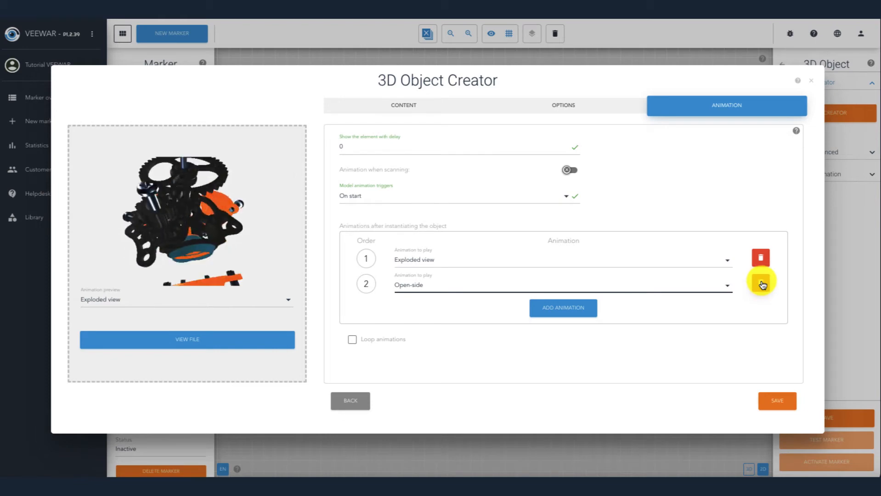
click(760, 283)
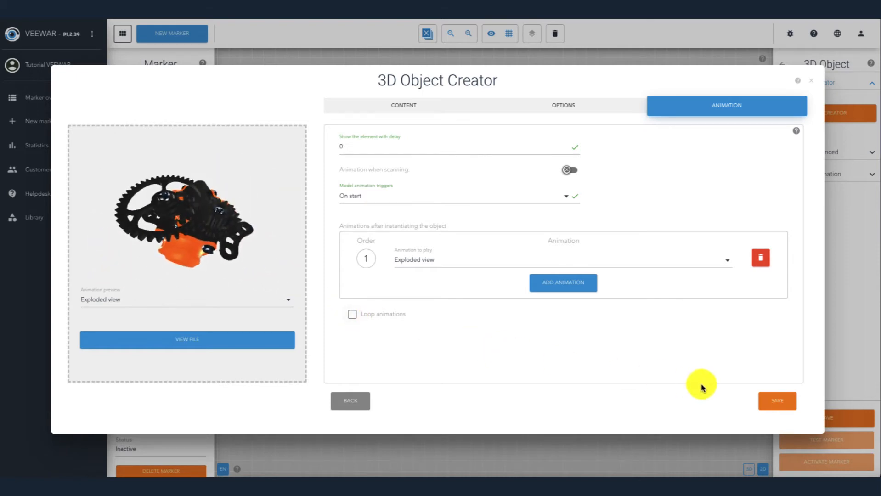
Step: Save the 3D object and switch the canvas to the 3D view
click(768, 408)
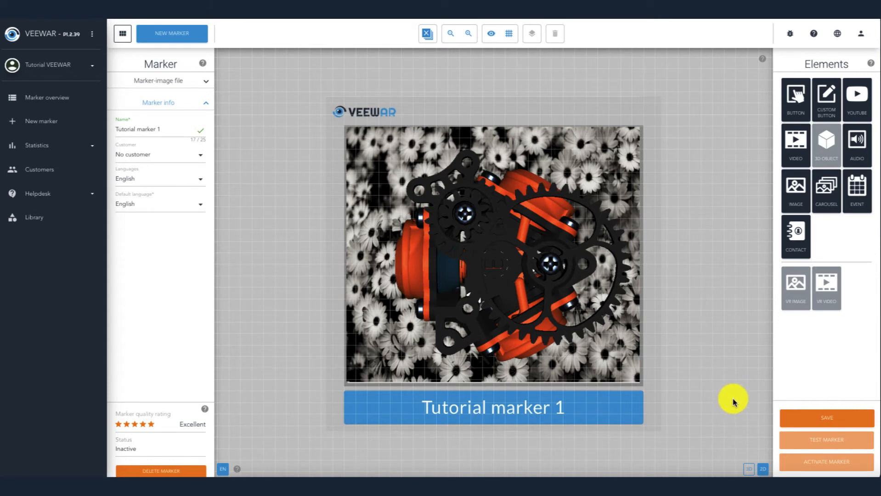
click(748, 470)
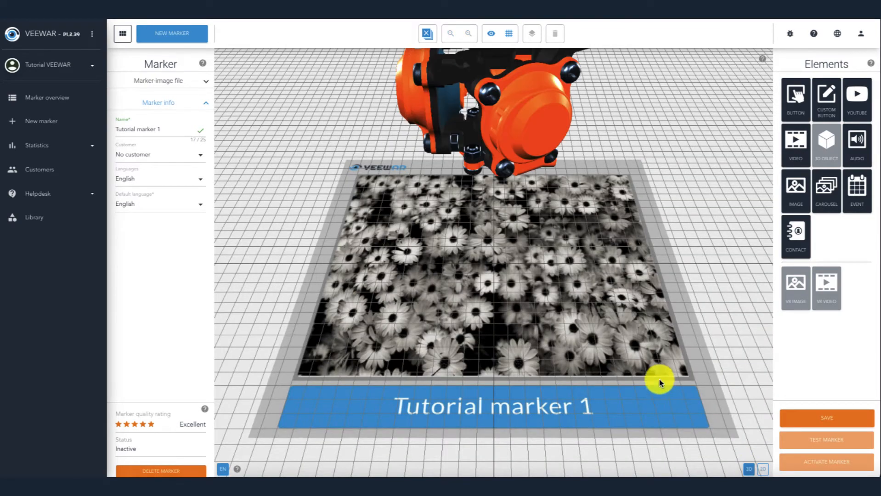
Step: Select the 3D machine on the marker and scale it down with the scale handle
click(491, 113)
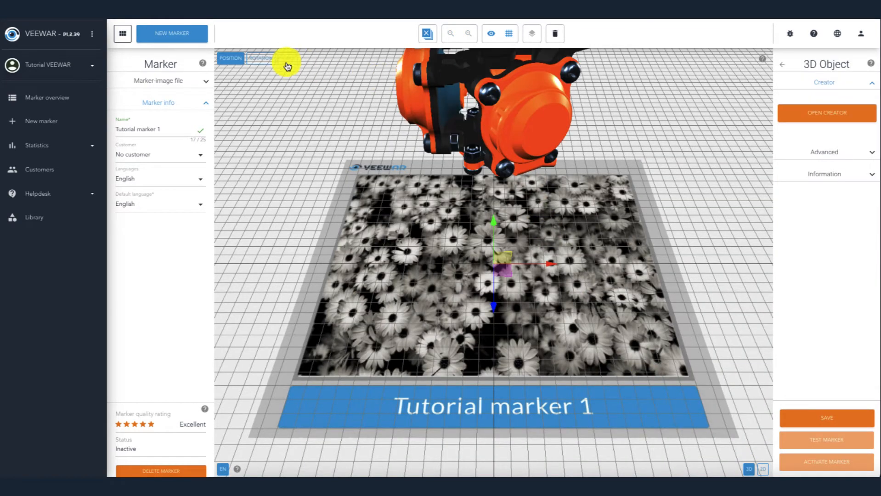
click(262, 58)
drag(423, 112, 550, 109)
click(287, 59)
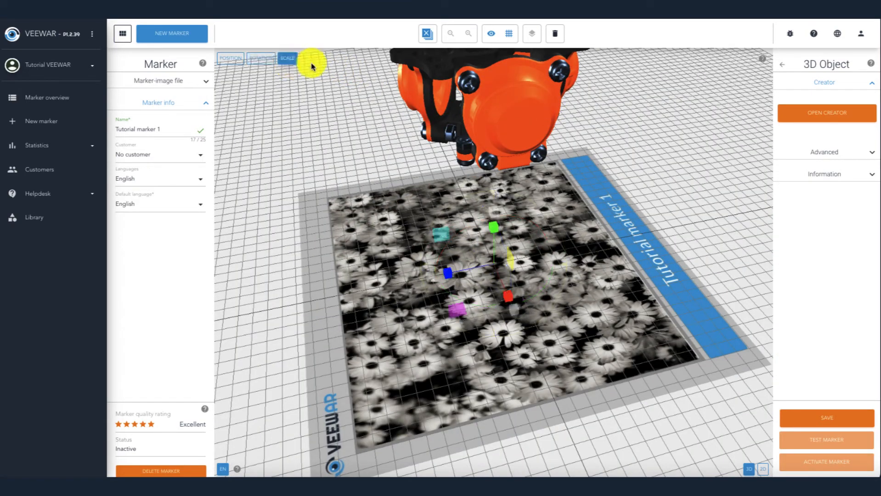
drag(449, 316, 464, 298)
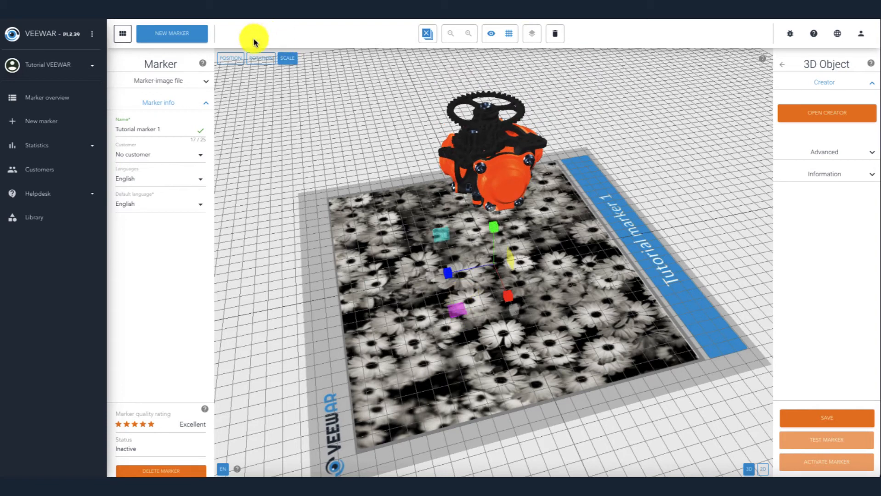
Step: Move the 3D machine down onto the marker's centre and save the marker
click(230, 58)
drag(514, 307, 526, 330)
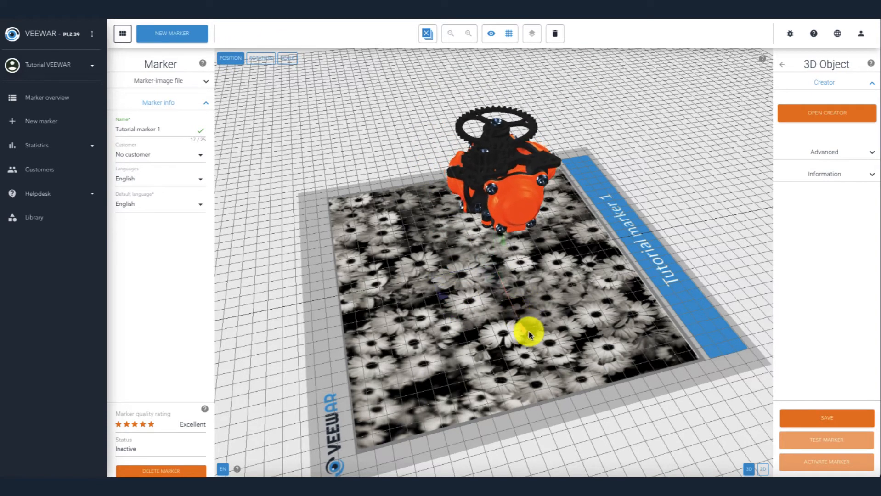
click(801, 419)
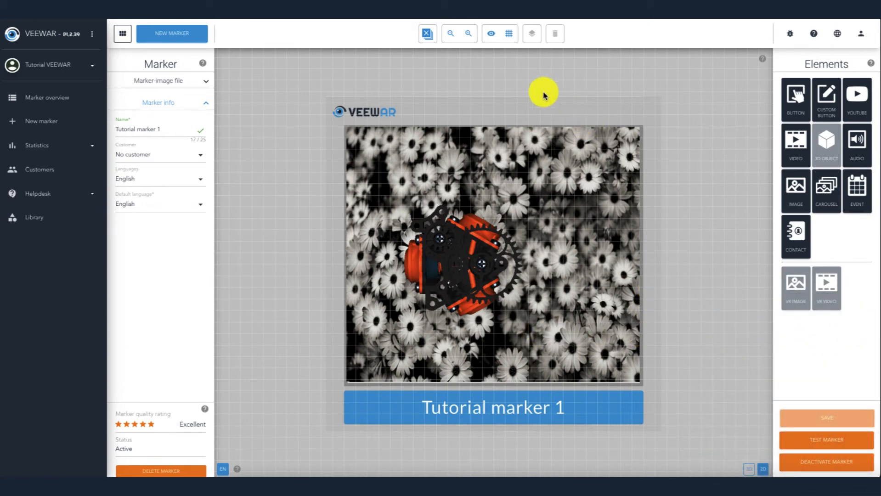
Step: Reopen the 3D object's creator, remove the Exploded view animation from its start animations, and save the object
click(490, 36)
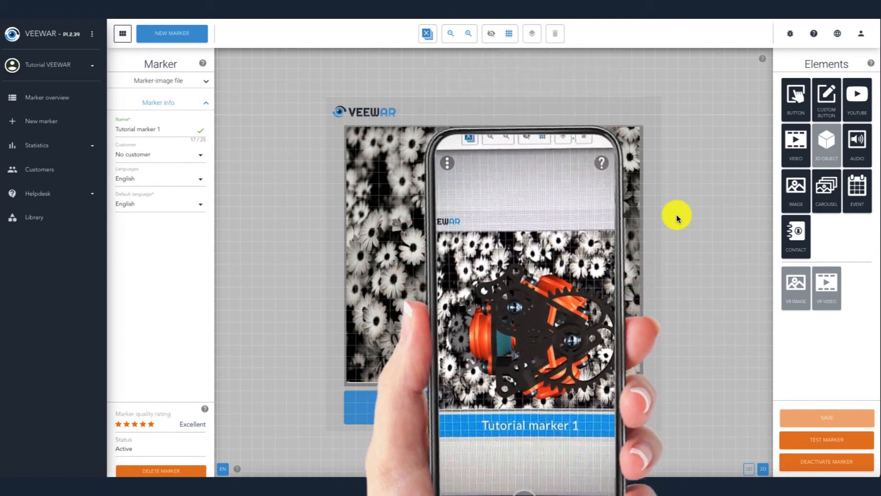
click(489, 35)
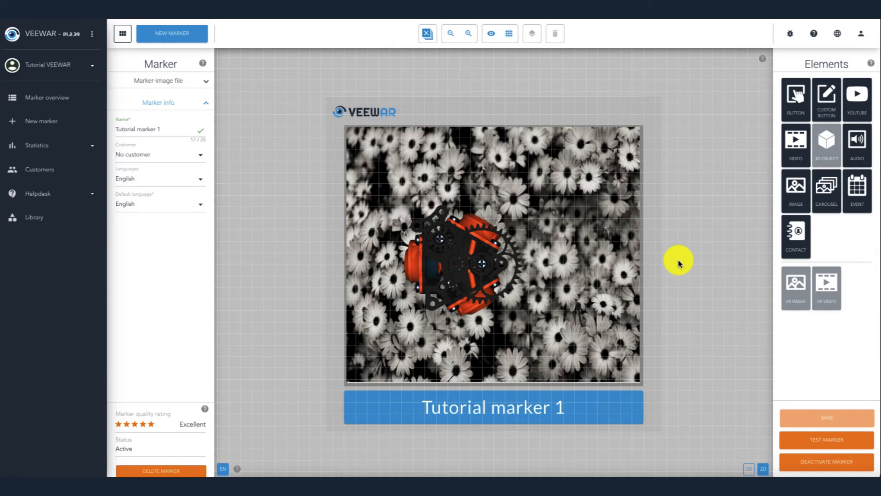
click(462, 264)
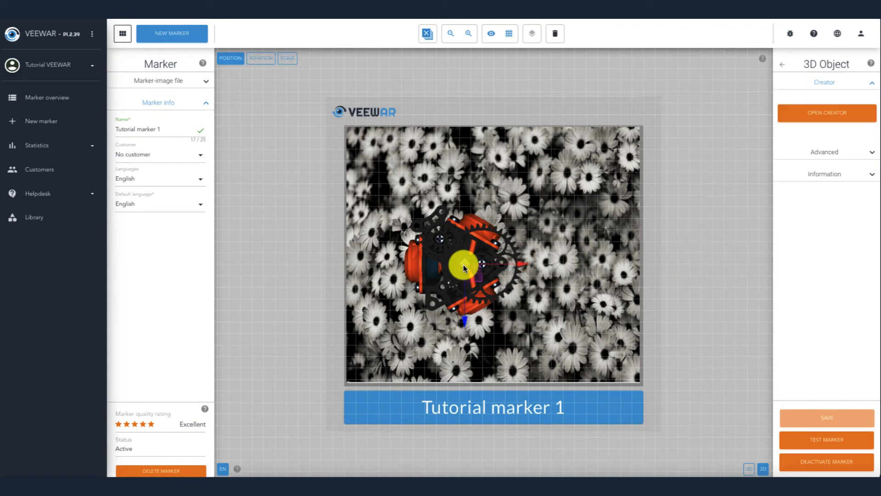
click(835, 115)
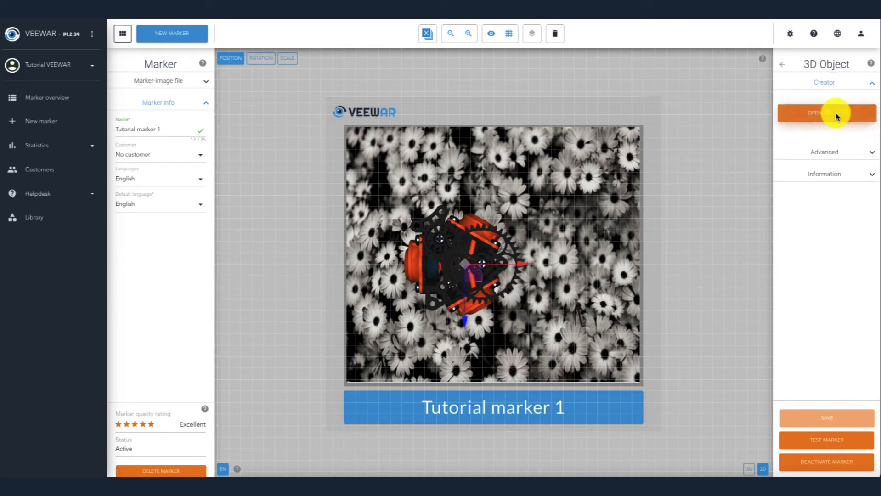
click(736, 109)
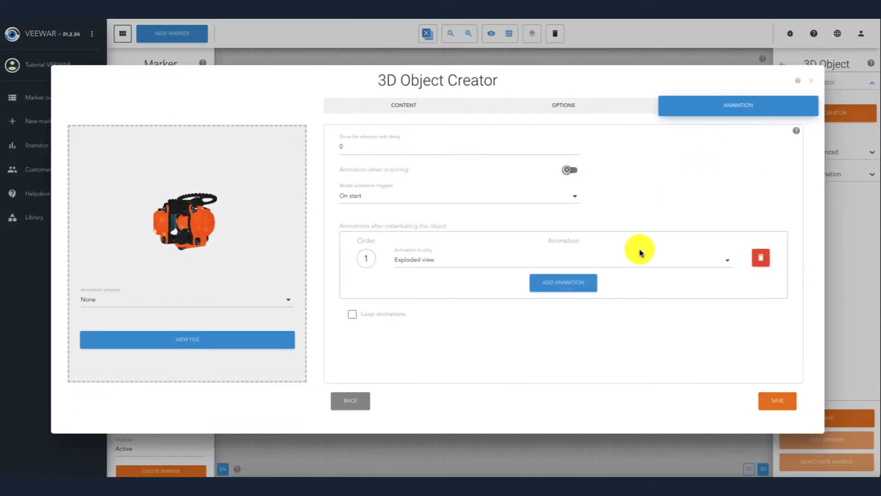
click(759, 257)
click(524, 198)
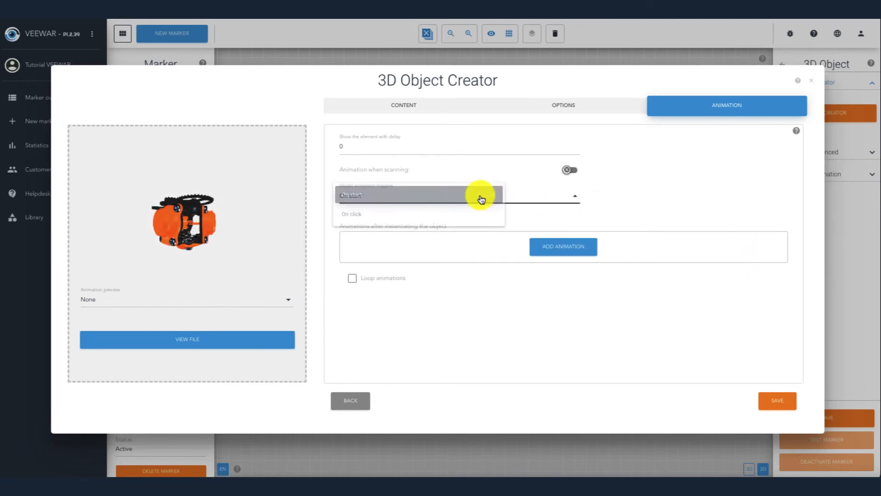
click(448, 194)
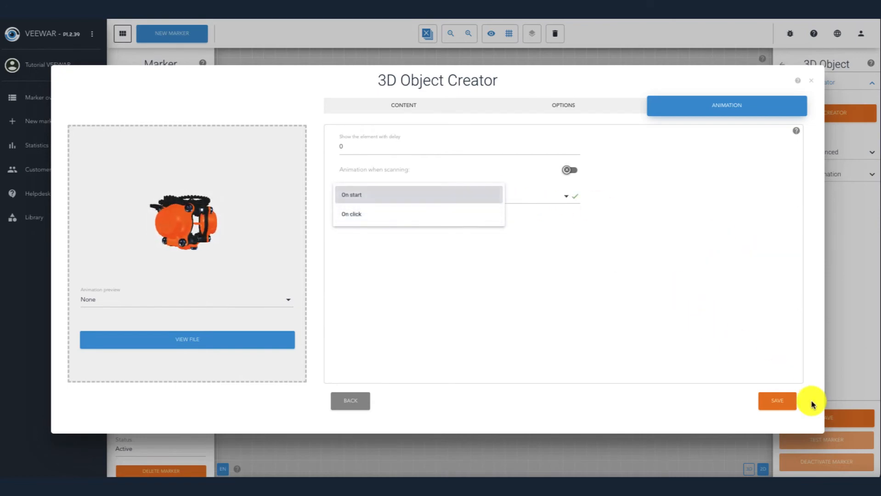
click(777, 399)
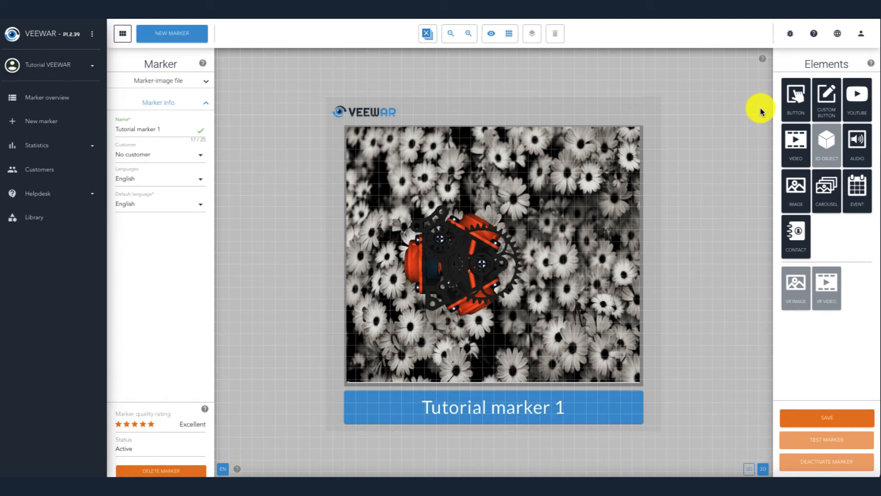
Step: Add a button element using the Button 3D box image from the library and continue to its action settings
click(799, 105)
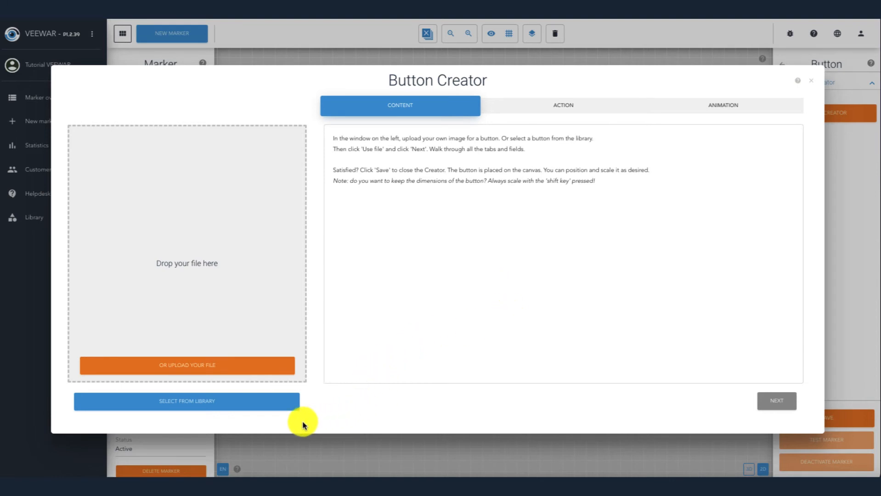
click(266, 404)
scroll(556, 257, down, 3)
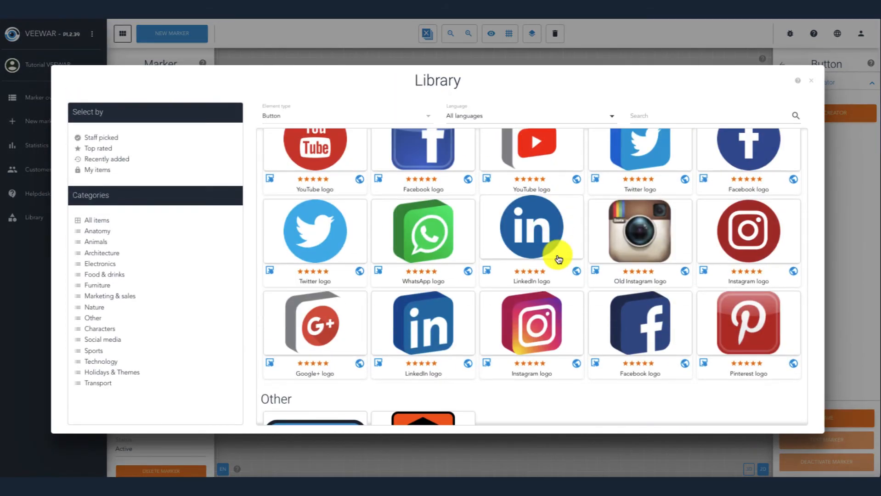
scroll(557, 257, down, 4)
click(427, 243)
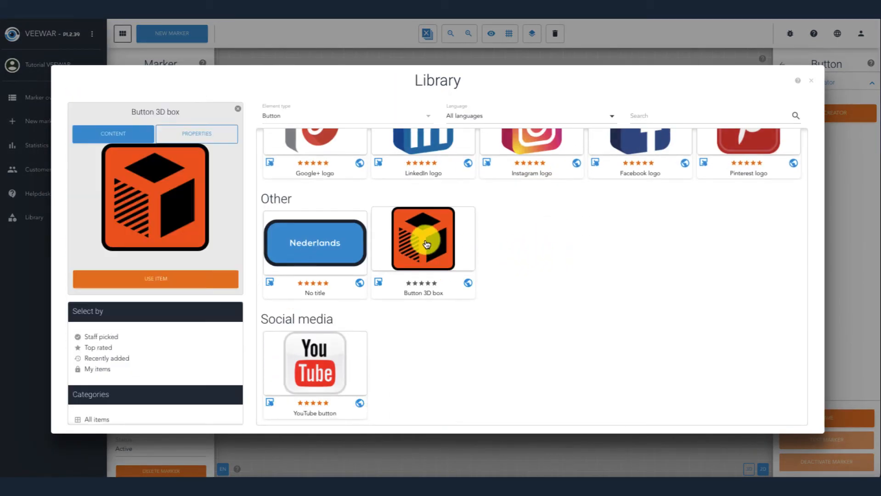
click(200, 281)
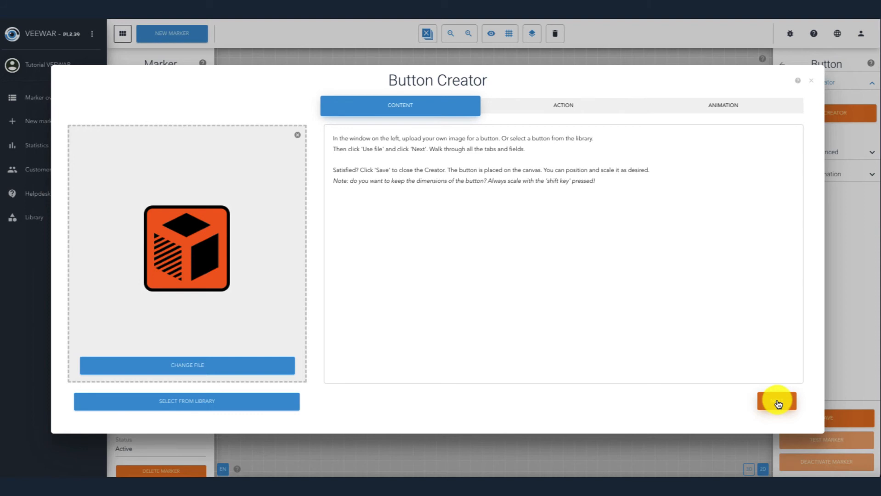
click(777, 401)
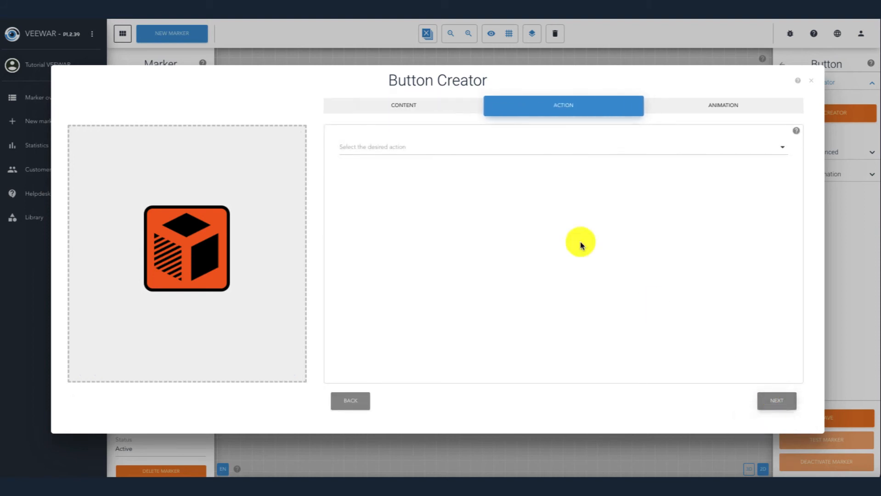
Step: Set the button's action to Animate model targeting 3D Animated Orange machine.gltf
click(478, 148)
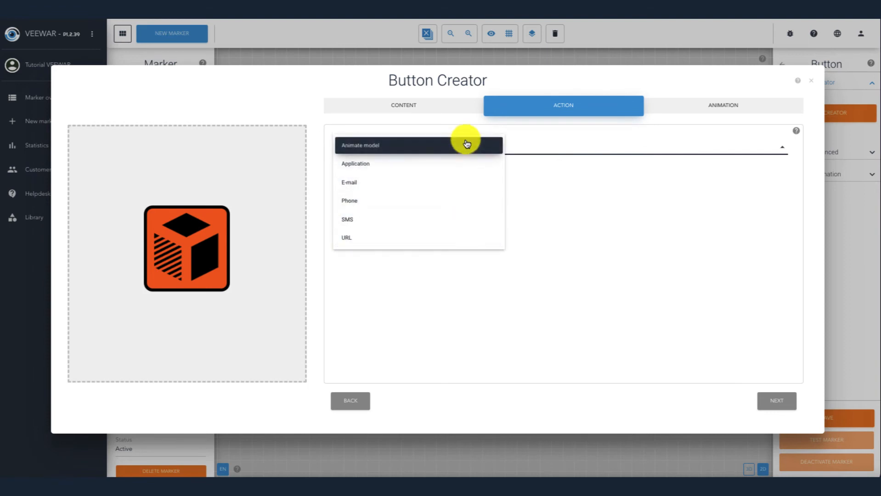
click(465, 146)
click(465, 177)
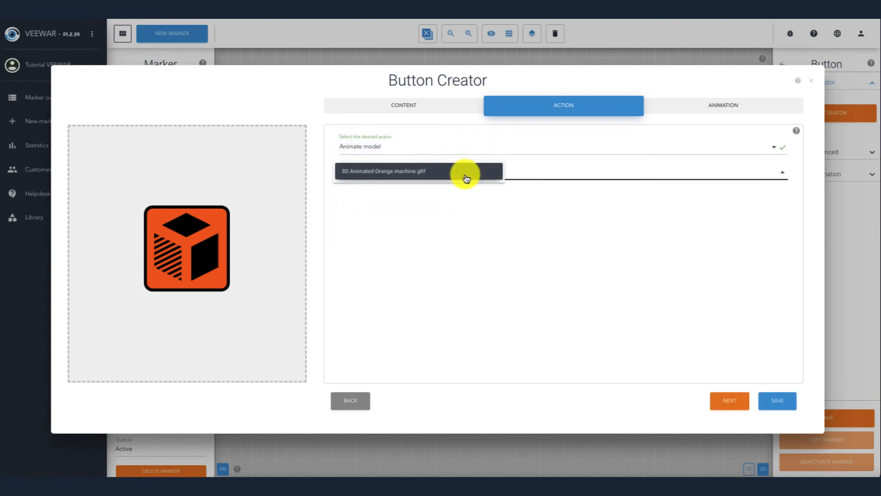
click(465, 176)
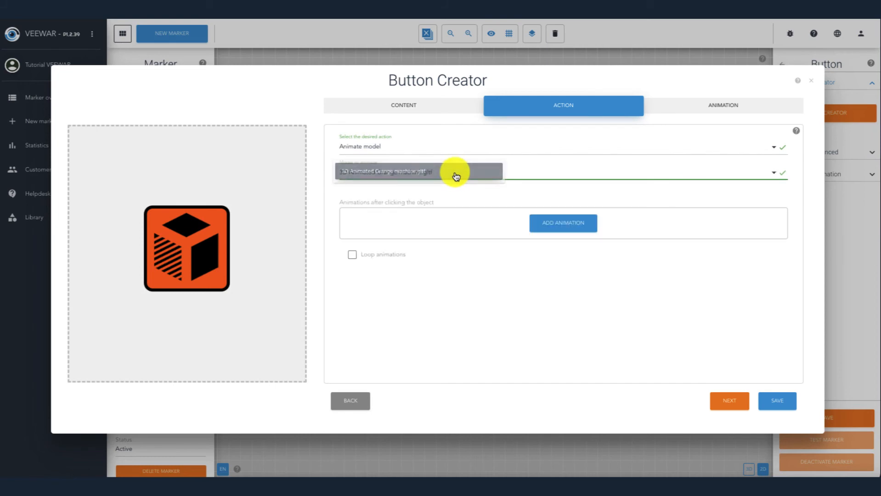
Step: Add Exploded view as the animation played after clicking the button, then save the button
click(556, 225)
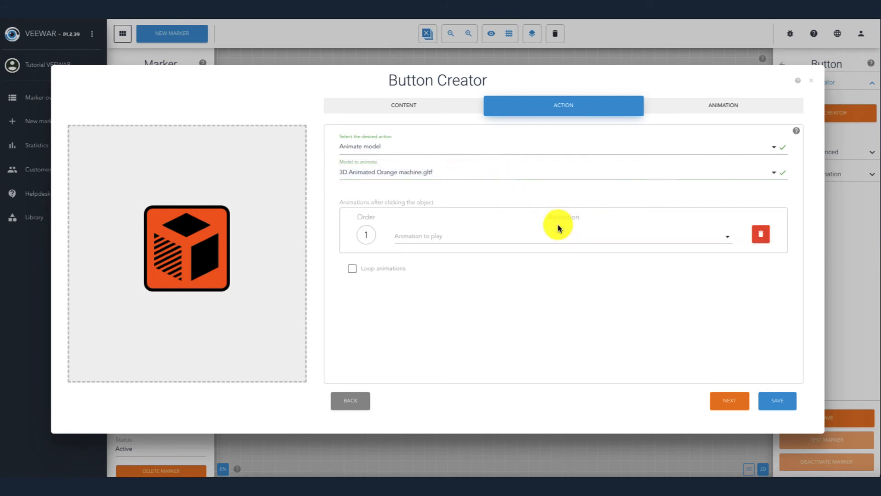
click(534, 243)
click(486, 237)
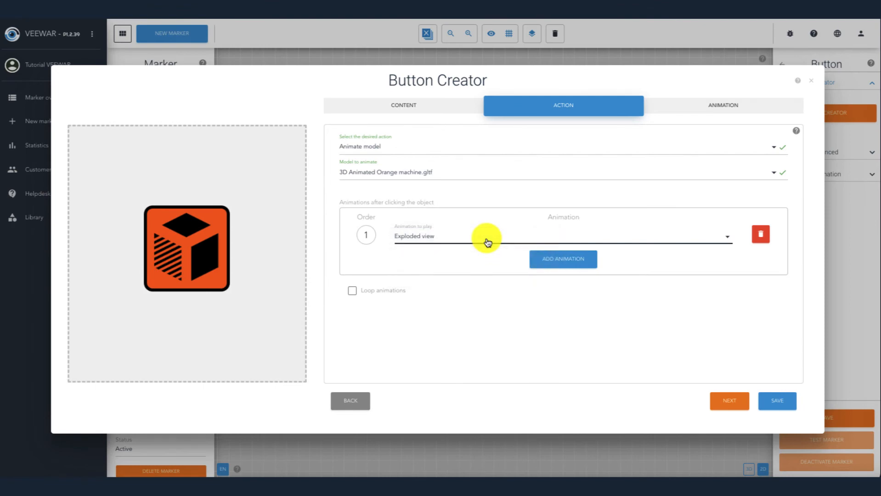
click(730, 402)
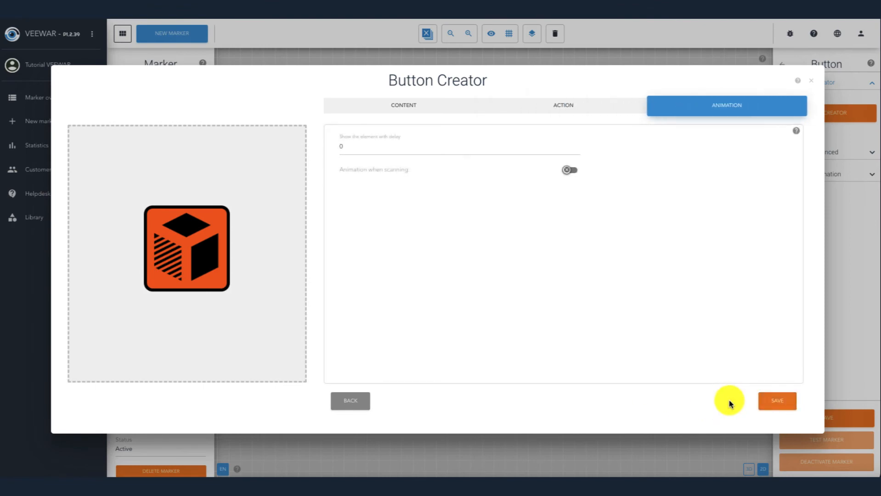
click(779, 401)
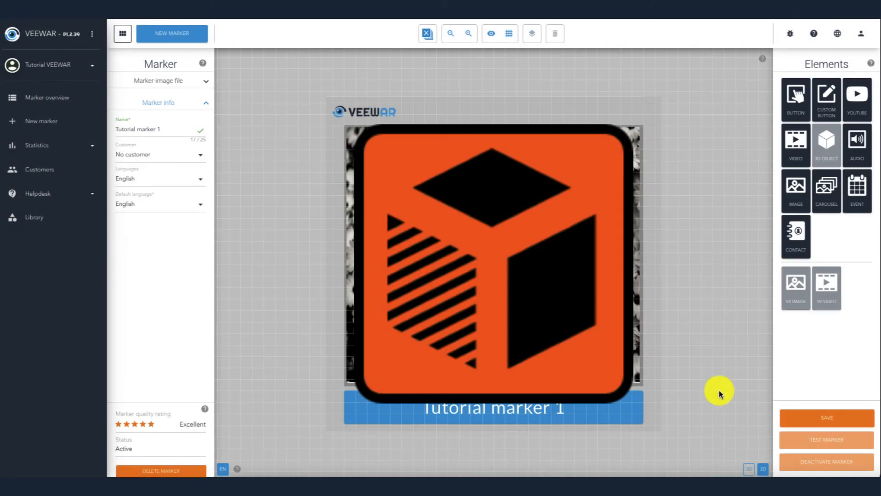
Step: Shrink the button, place it in the marker's upper-right corner, and save the marker
click(509, 278)
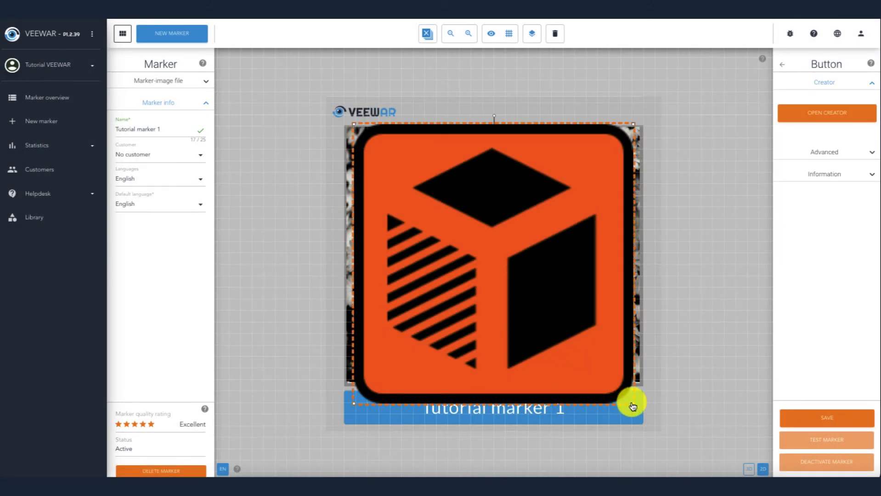
mouse_move(634, 403)
mouse_down()
mouse_move(450, 256)
mouse_move(428, 218)
mouse_move(430, 192)
mouse_up()
drag(388, 170, 586, 178)
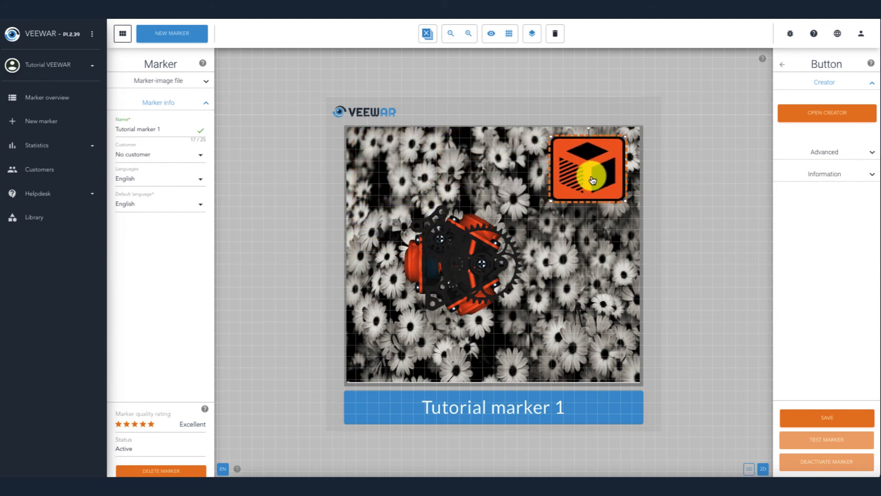
click(797, 417)
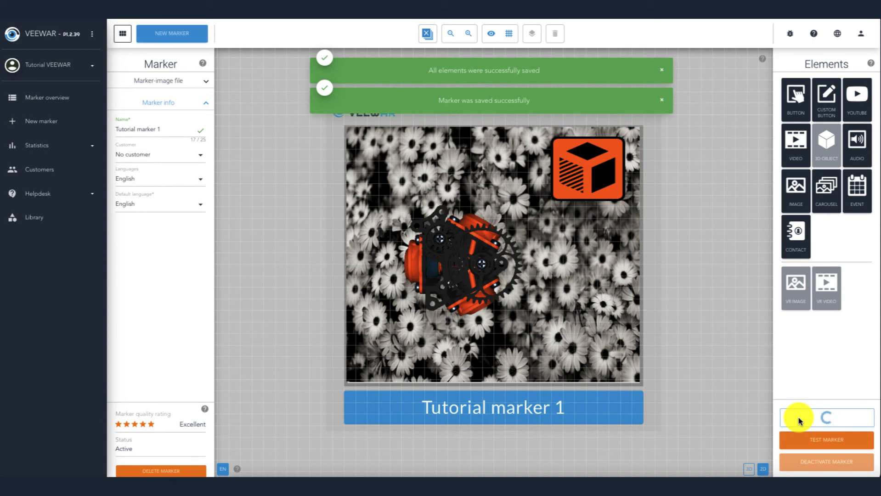
click(490, 34)
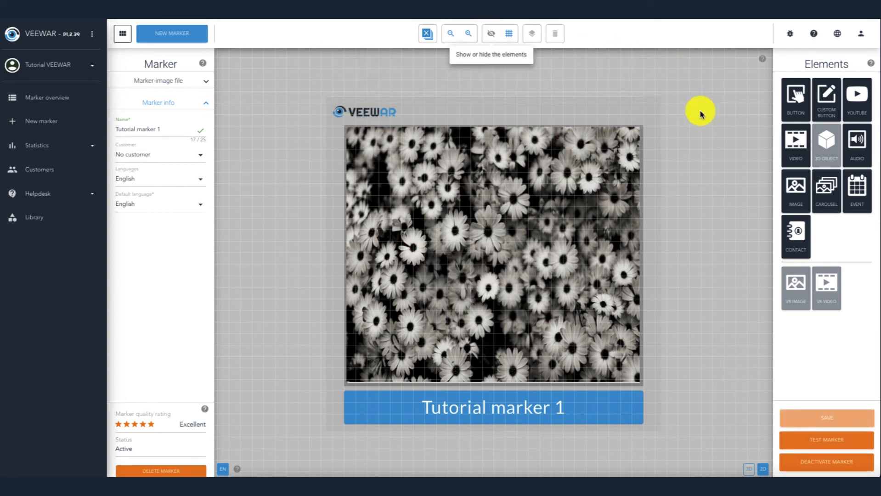